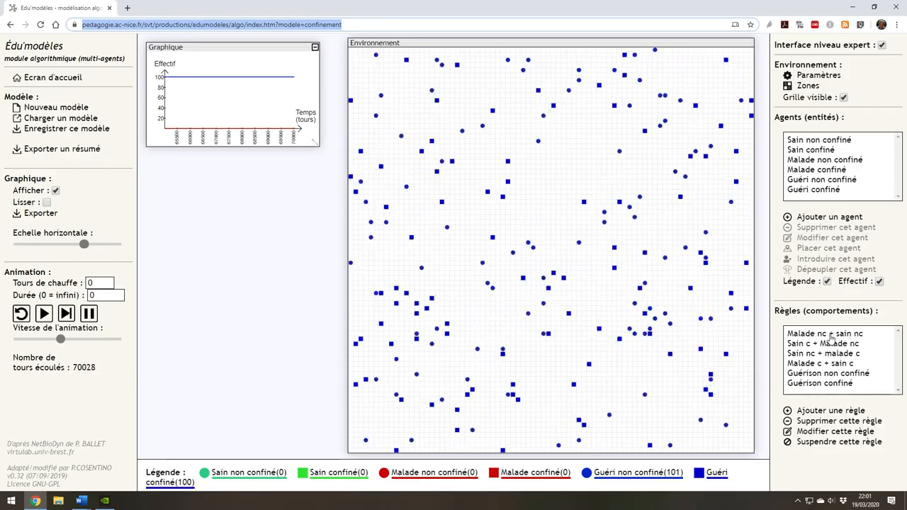
Step: Review the settings of the Malade nc + sain nc, Guérison non confiné and Guérison confiné rules
{"action": "double_click", "coordinate": [832, 336]}
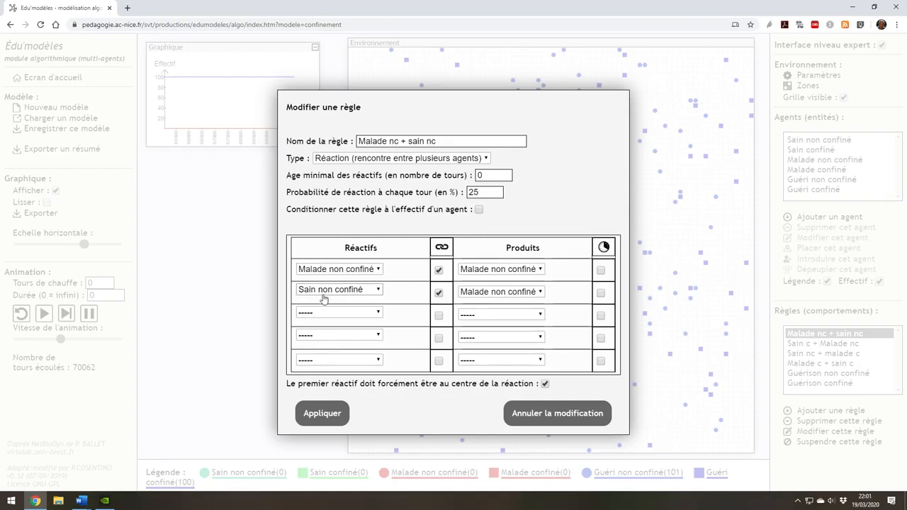
{"action": "left_click", "coordinate": [324, 414]}
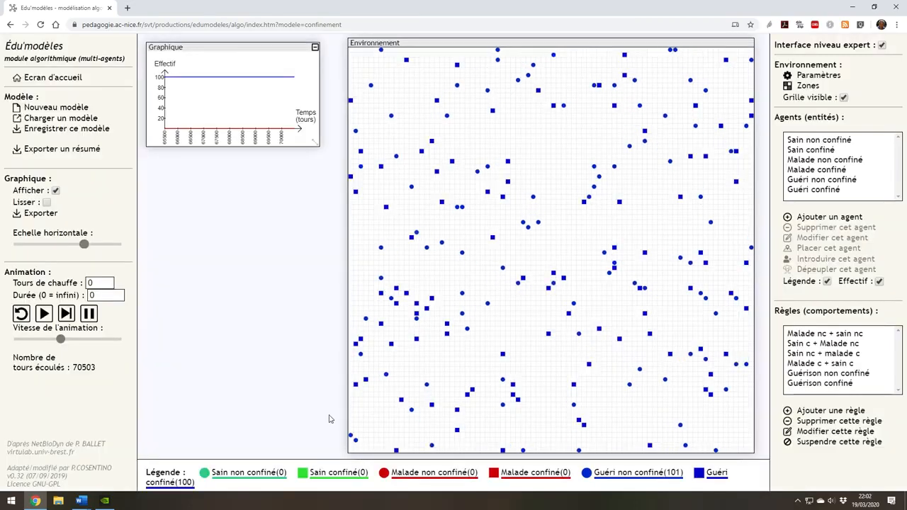
{"action": "double_click", "coordinate": [817, 375]}
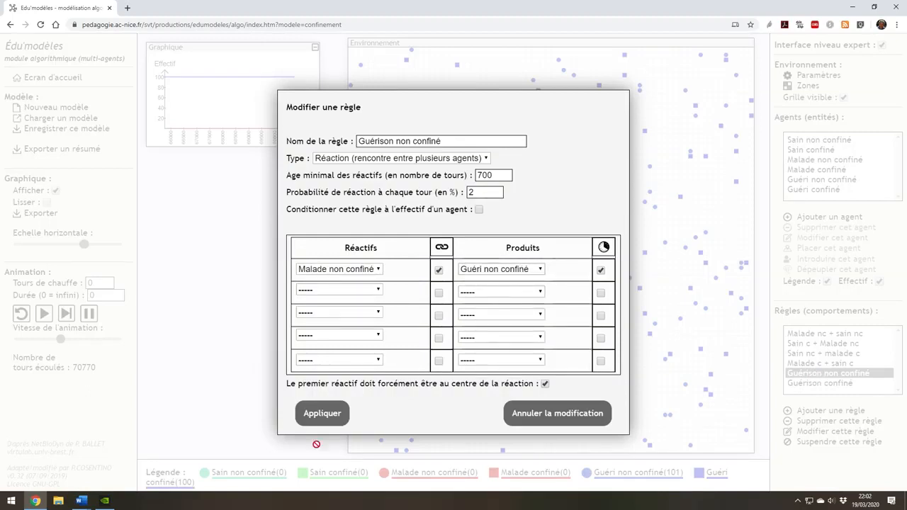
{"action": "left_click", "coordinate": [321, 413]}
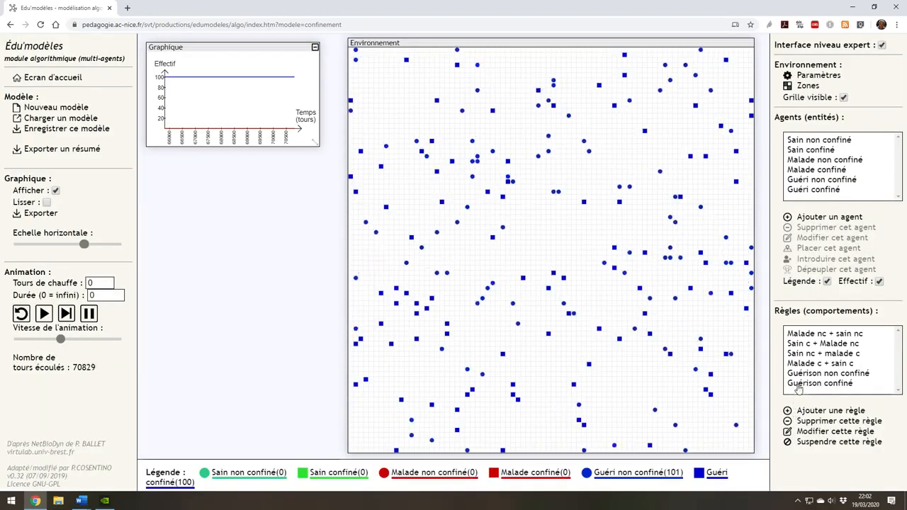
{"action": "double_click", "coordinate": [798, 383]}
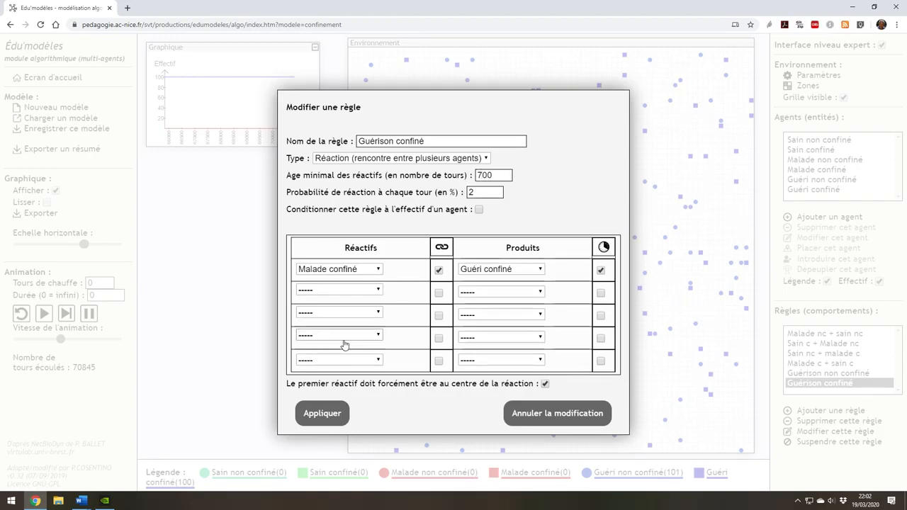
{"action": "left_click", "coordinate": [330, 411]}
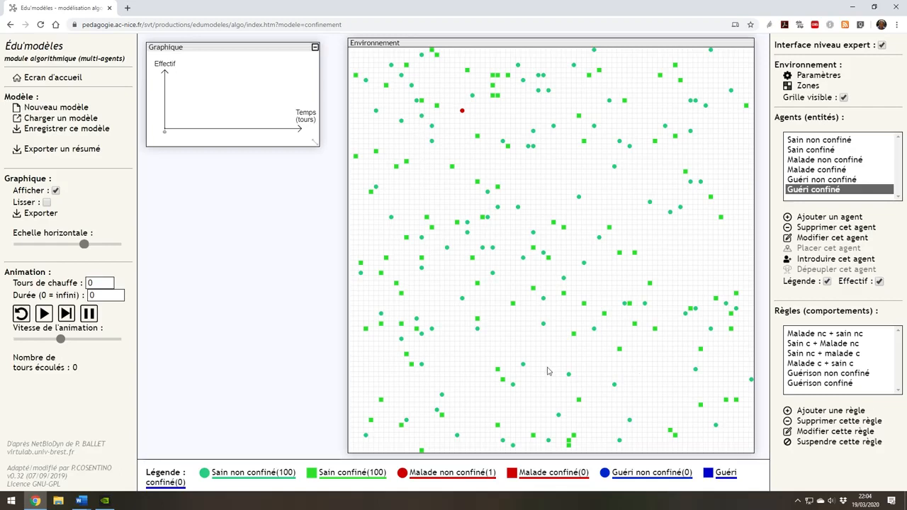
Step: Review the mobility and starting-number settings of the Sain confiné and Sain non confiné agents
{"action": "double_click", "coordinate": [820, 152]}
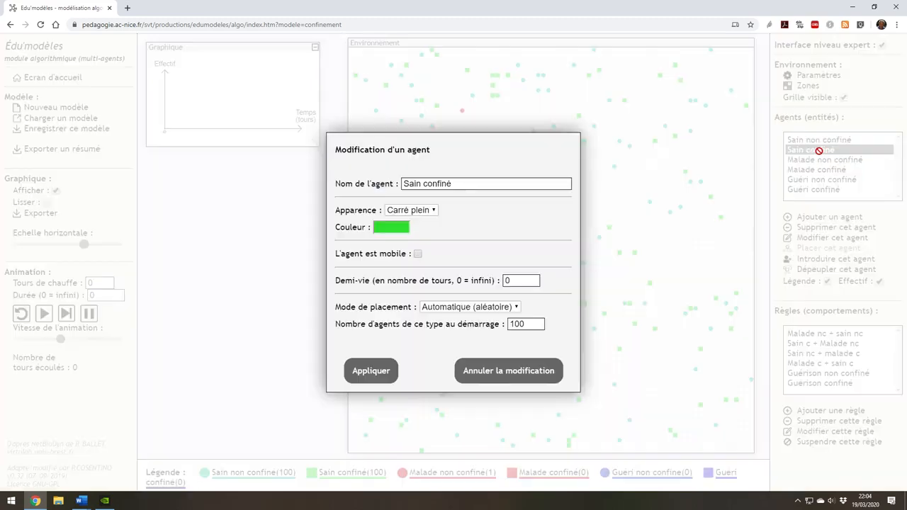
{"action": "left_click", "coordinate": [389, 361]}
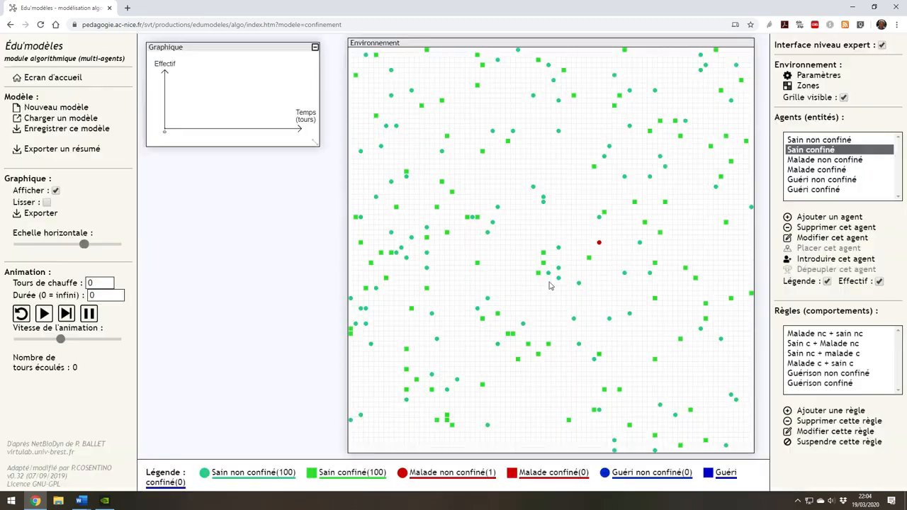
{"action": "double_click", "coordinate": [798, 140]}
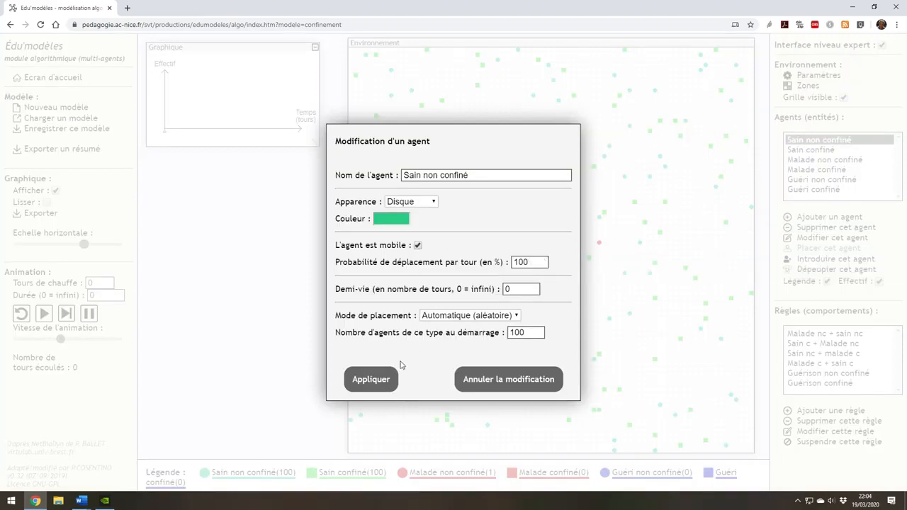
{"action": "left_click", "coordinate": [371, 379]}
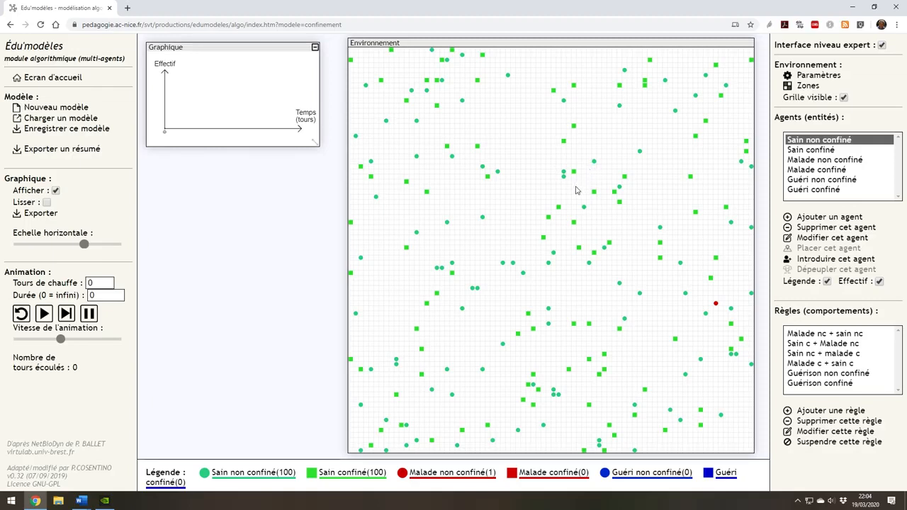
{"action": "double_click", "coordinate": [833, 141]}
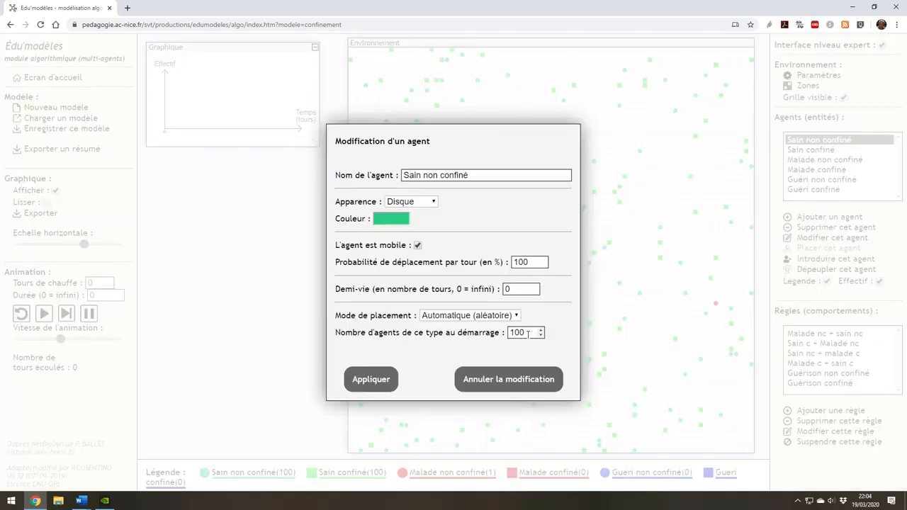
{"action": "left_click", "coordinate": [390, 375]}
{"action": "double_click", "coordinate": [823, 150]}
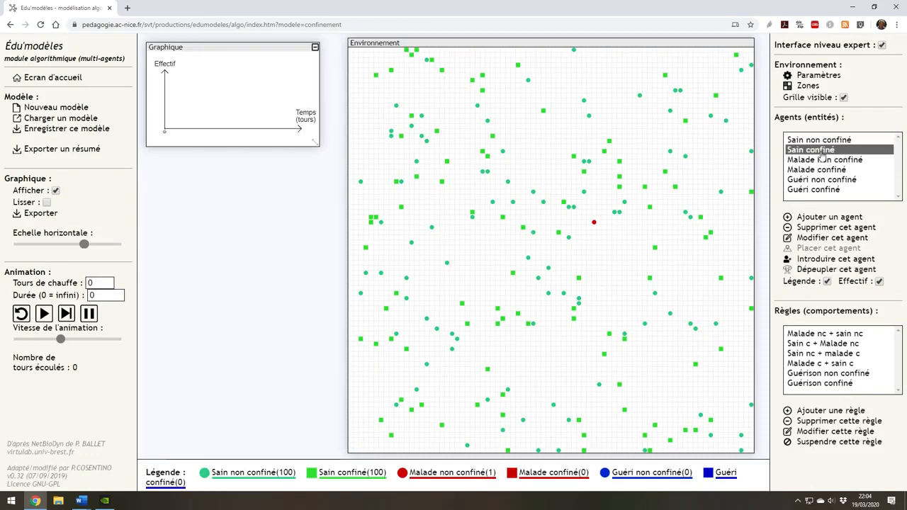
{"action": "left_click", "coordinate": [391, 365]}
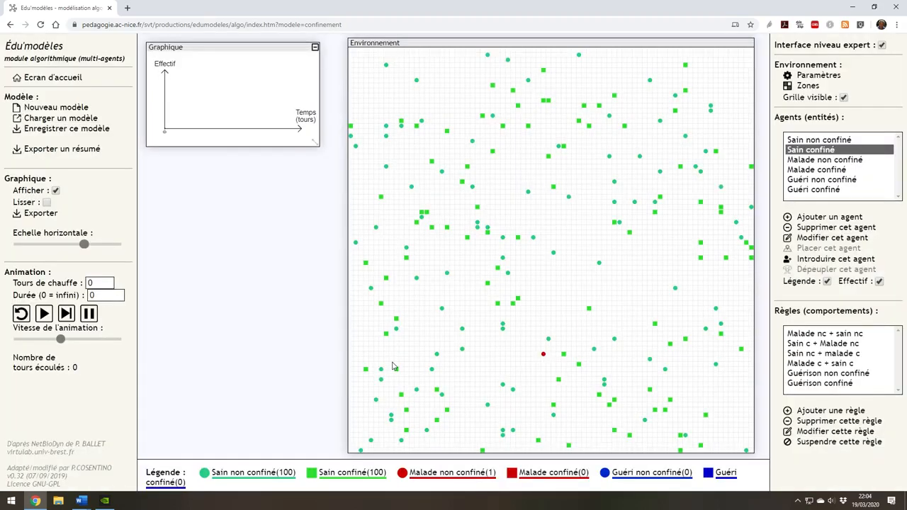
Step: Run the simulation at a faster animation speed and enlarge the graph window to read the epidemic curves
{"action": "left_click", "coordinate": [46, 318]}
{"action": "left_click_drag", "start_coordinate": [60, 337], "coordinate": [112, 340]}
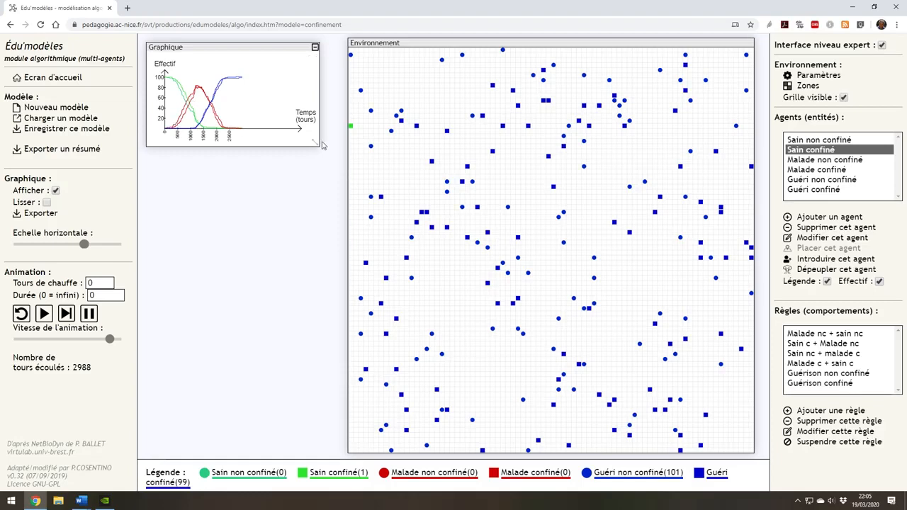
{"action": "left_click_drag", "start_coordinate": [314, 142], "coordinate": [334, 330]}
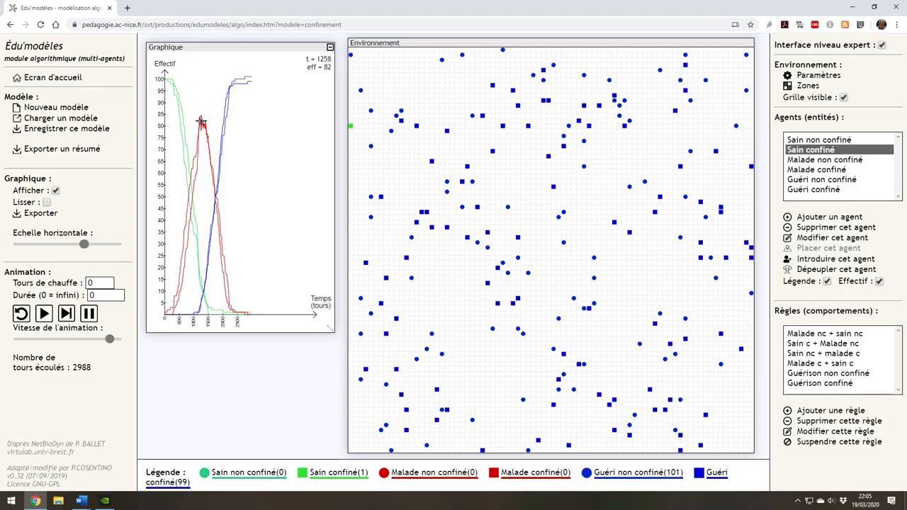
Step: Set the number of agents at startup to 20 for Sain non confiné and 180 for Sain confiné
{"action": "double_click", "coordinate": [817, 141]}
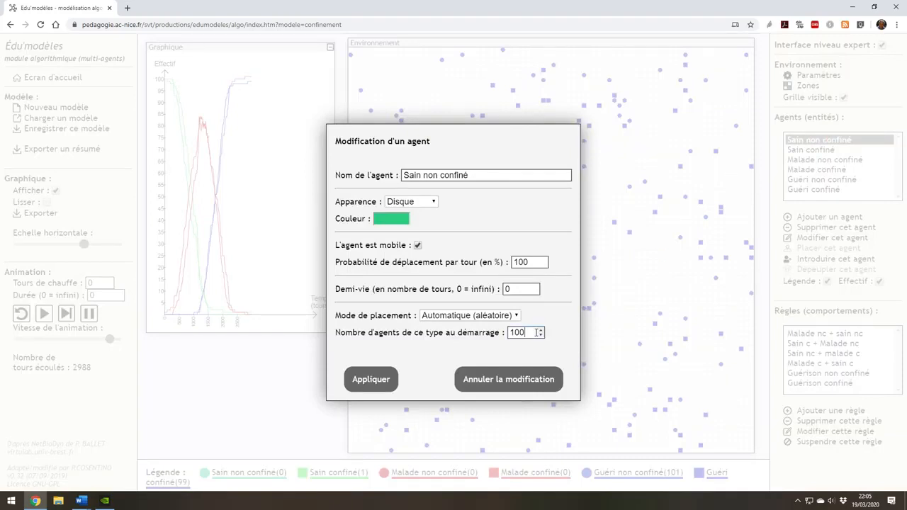
{"action": "left_click_drag", "start_coordinate": [533, 332], "coordinate": [499, 336]}
{"action": "left_click", "coordinate": [378, 385]}
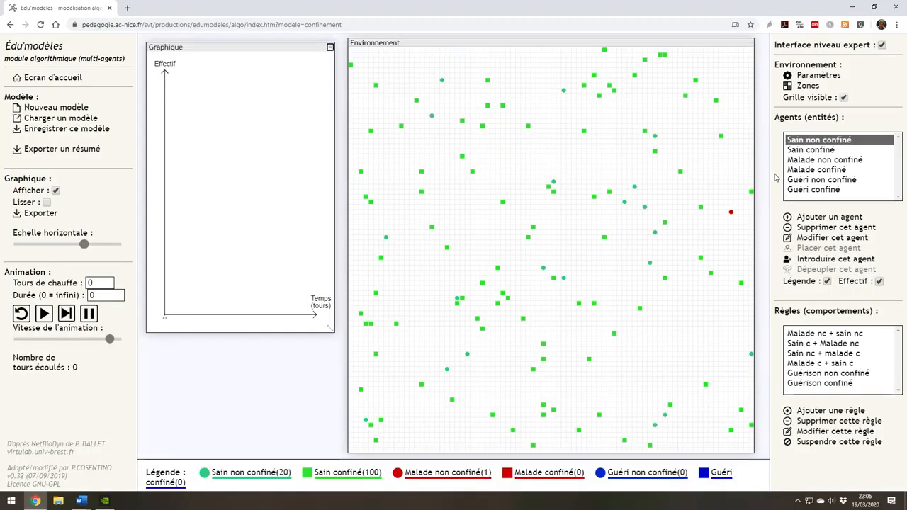
{"action": "double_click", "coordinate": [798, 150]}
{"action": "double_click", "coordinate": [521, 325]}
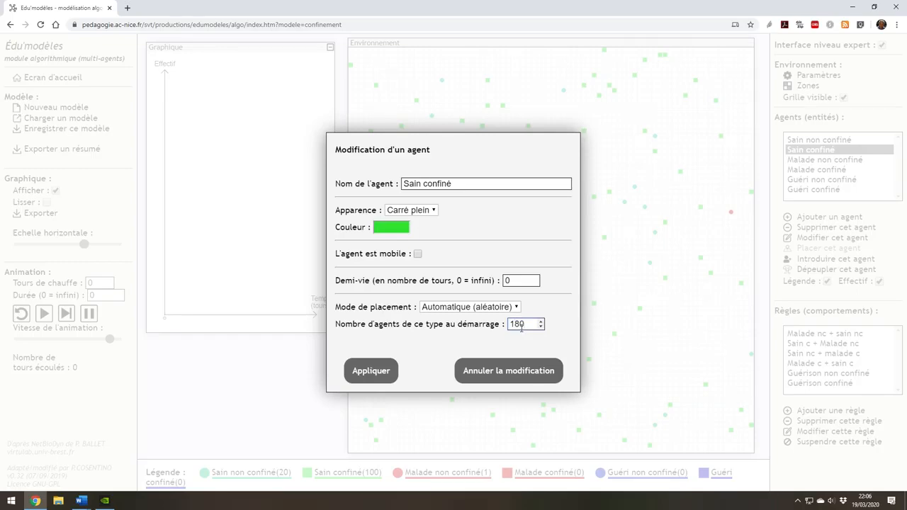
{"action": "left_click", "coordinate": [353, 383]}
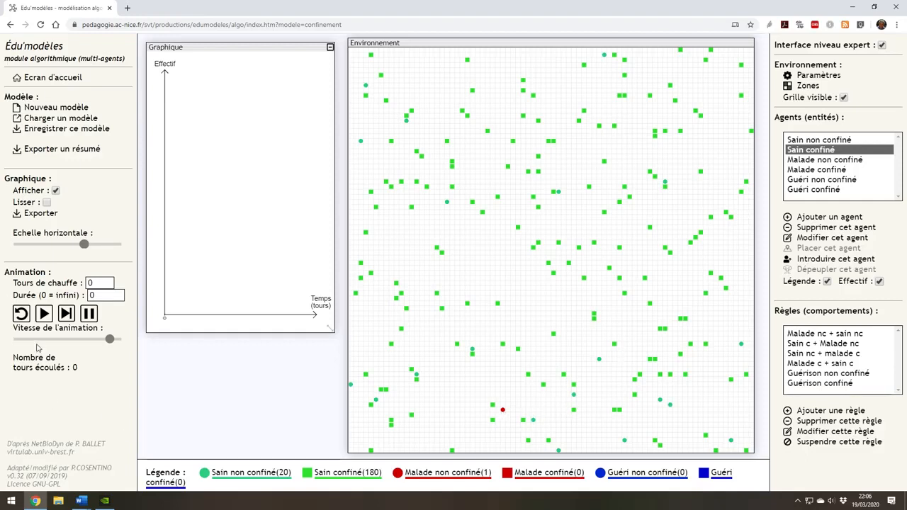
Step: Run the simulation with the new populations, compress the graph's horizontal scale, and pause once the epidemic is over
{"action": "left_click", "coordinate": [43, 314]}
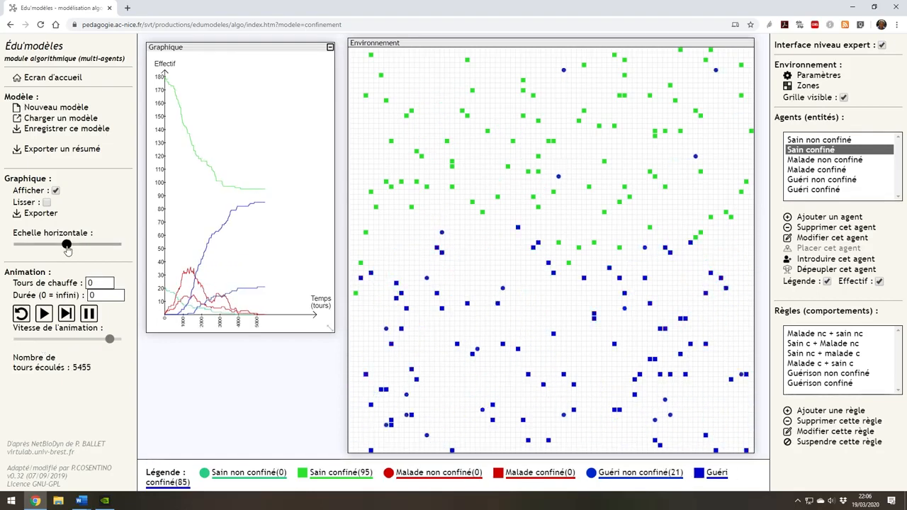
{"action": "left_click_drag", "start_coordinate": [83, 244], "coordinate": [66, 244]}
{"action": "left_click", "coordinate": [90, 317]}
{"action": "mouse_move", "coordinate": [178, 289]}
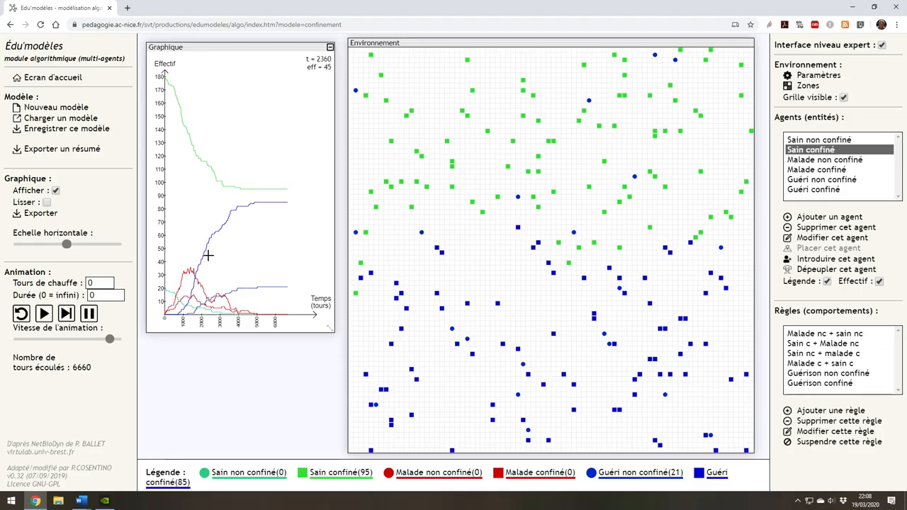
Step: Export the graph data as monGraphique and open the downloaded CSV file in Excel
{"action": "left_click", "coordinate": [40, 215]}
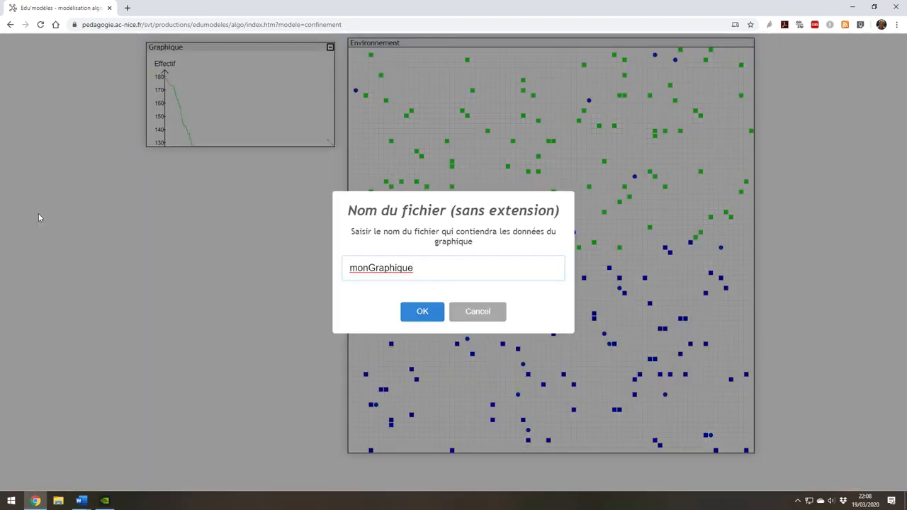
{"action": "left_click", "coordinate": [419, 312]}
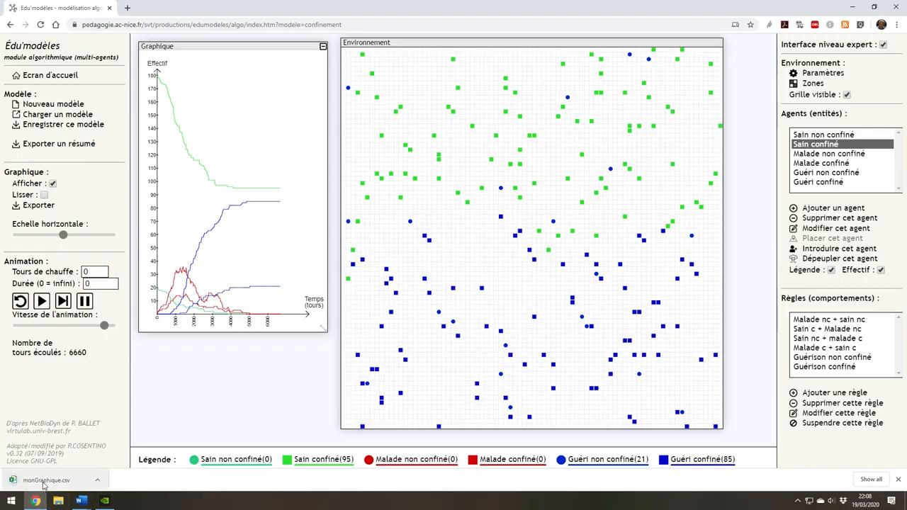
{"action": "left_click", "coordinate": [45, 481]}
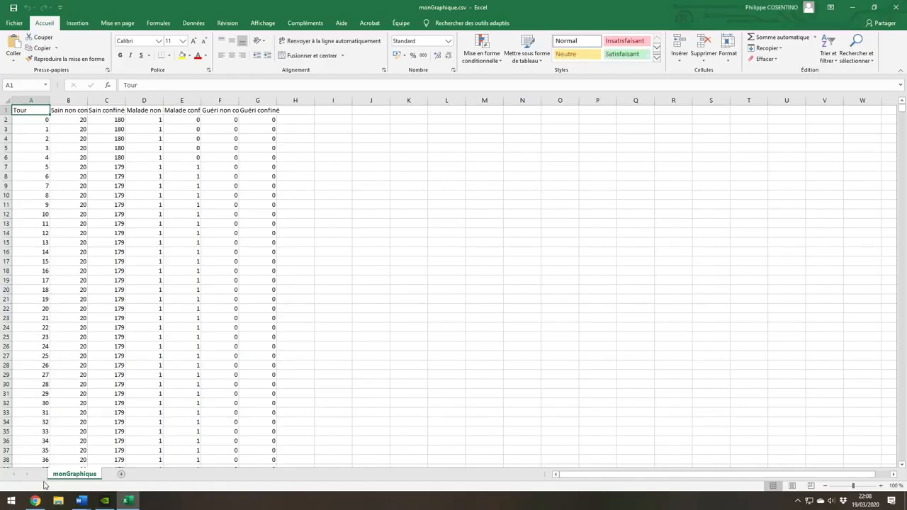
Step: Enter the heading "Nombre total de malades" in cell I1
{"action": "left_click", "coordinate": [341, 110]}
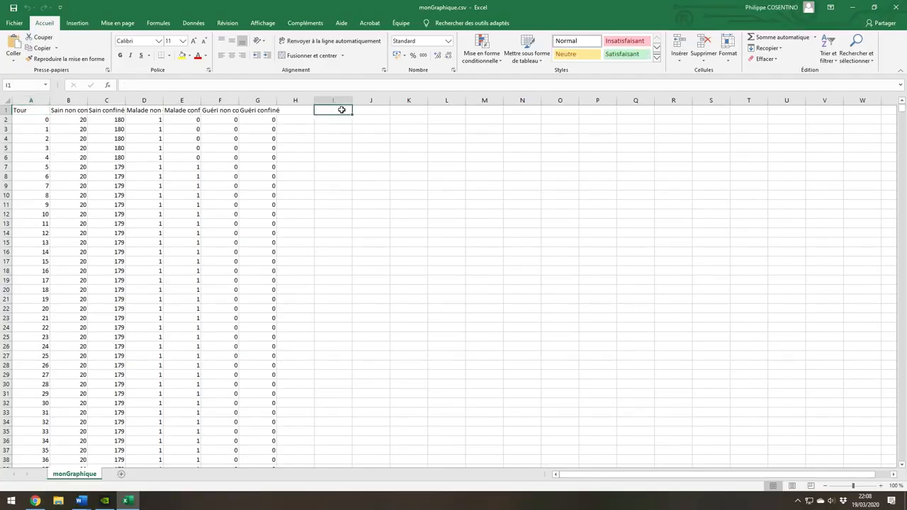
{"action": "type", "text": "Nombre"}
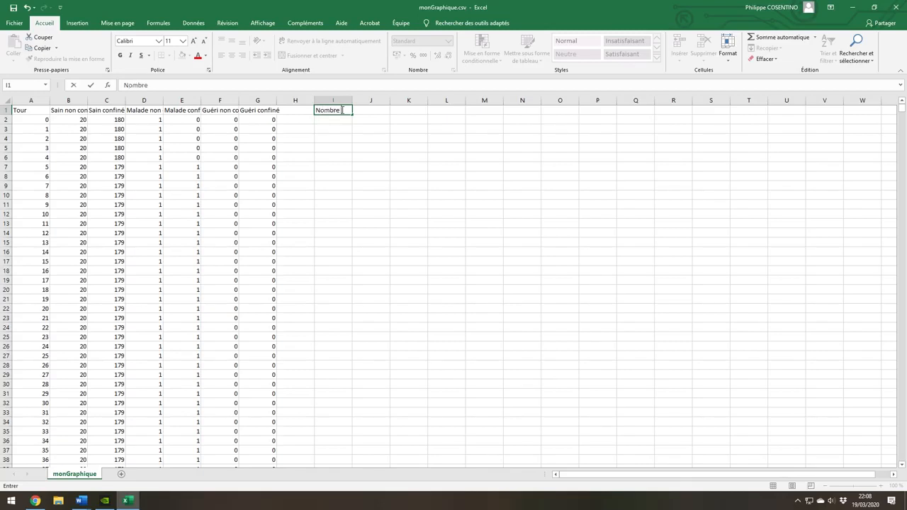
{"action": "type", "text": " total de malades"}
{"action": "key", "text": "Return"}
Step: Enter the formula =D2+E2 in cell I2, fill it down to the last data row, and return to cell A1
{"action": "type", "text": "="}
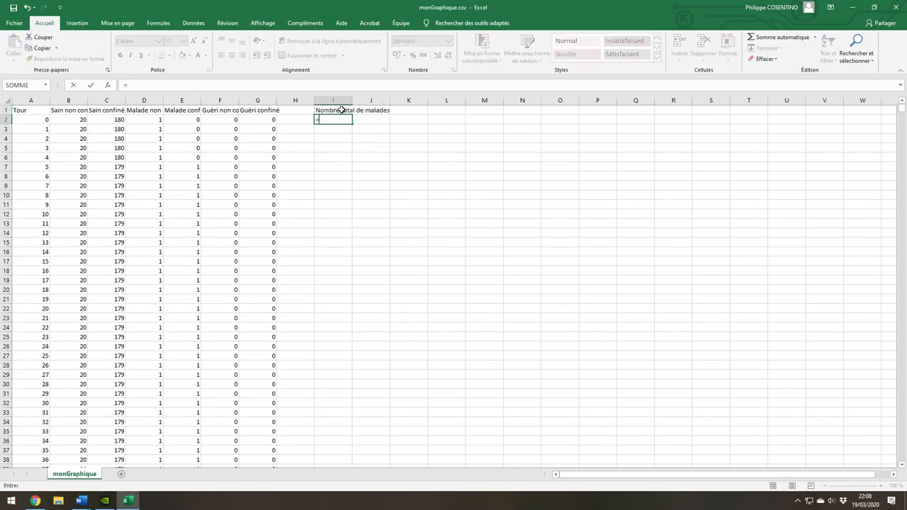
{"action": "left_click", "coordinate": [141, 120]}
{"action": "type", "text": "+"}
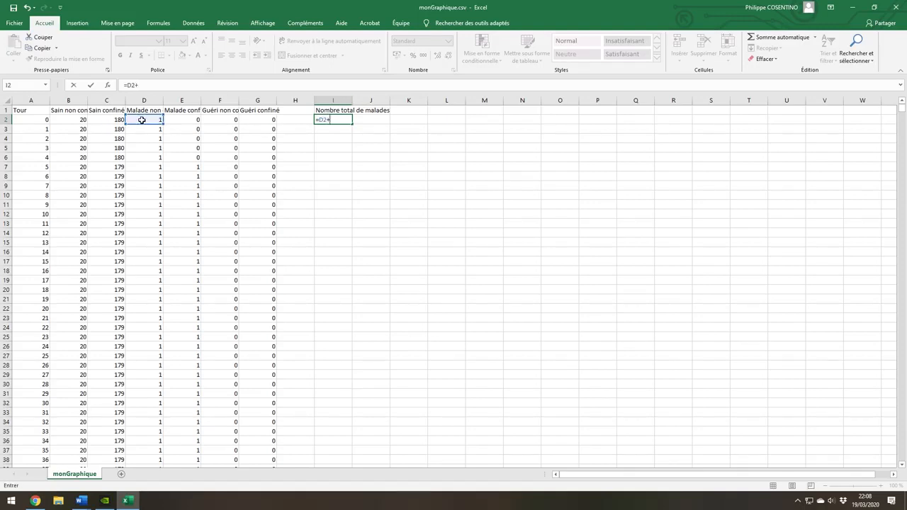
{"action": "left_click", "coordinate": [182, 120]}
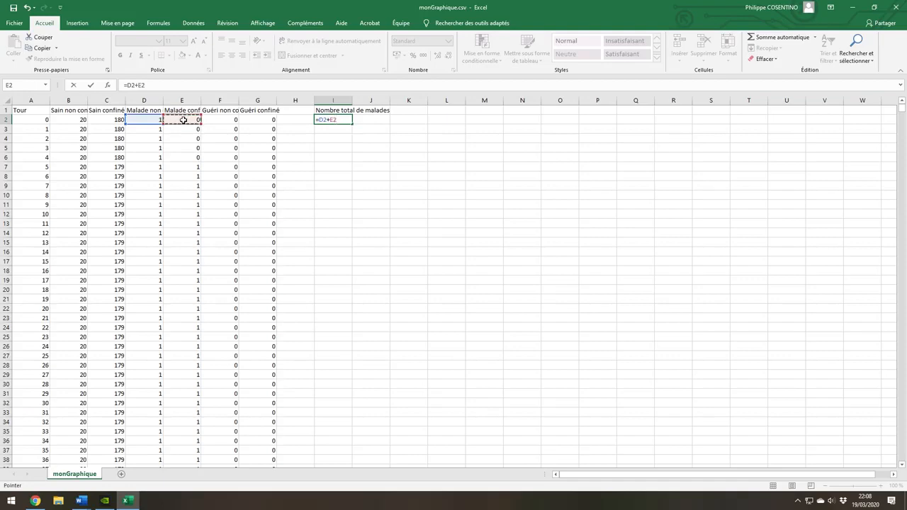
{"action": "key", "text": "Return"}
{"action": "left_click", "coordinate": [344, 121]}
{"action": "left_click_drag", "start_coordinate": [351, 125], "coordinate": [355, 509]}
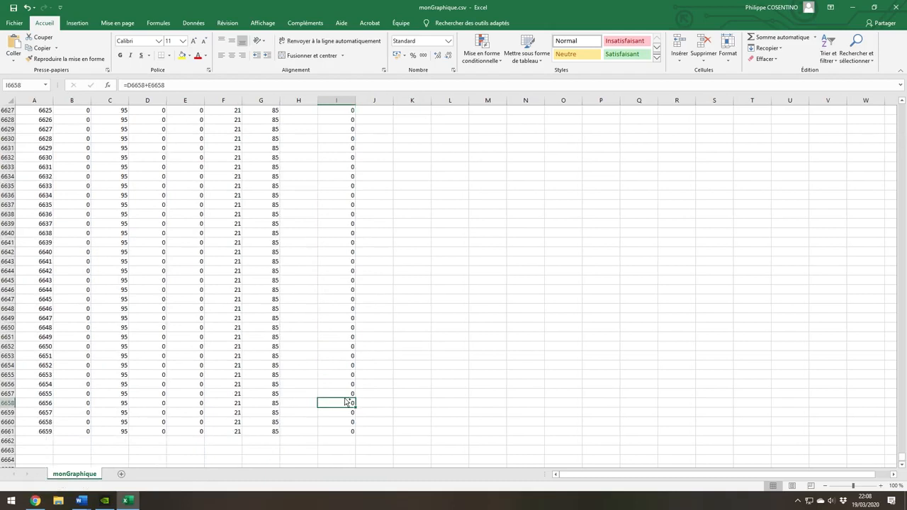
{"action": "key", "text": "ctrl+Home"}
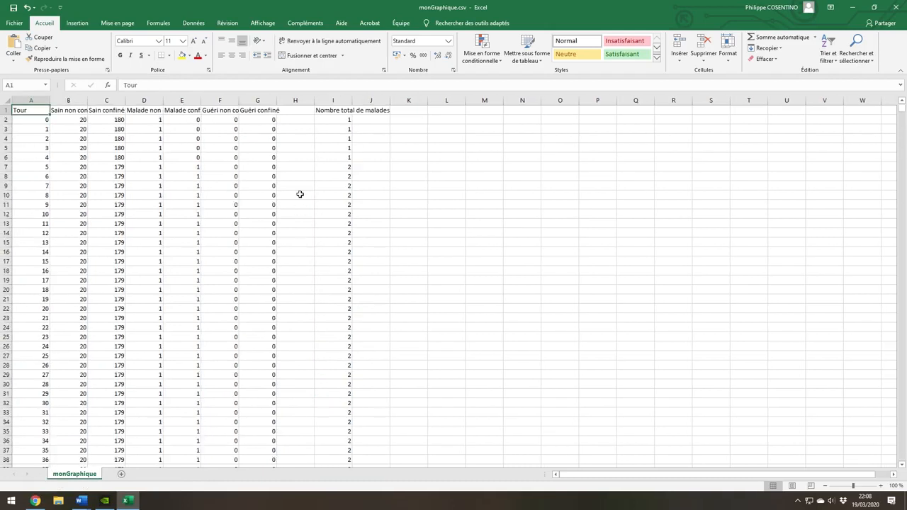
Step: Insert a scatter chart with smooth lines and markers plotting "Nombre total de malades" in column I against "Tour" in column A
{"action": "left_click", "coordinate": [39, 101]}
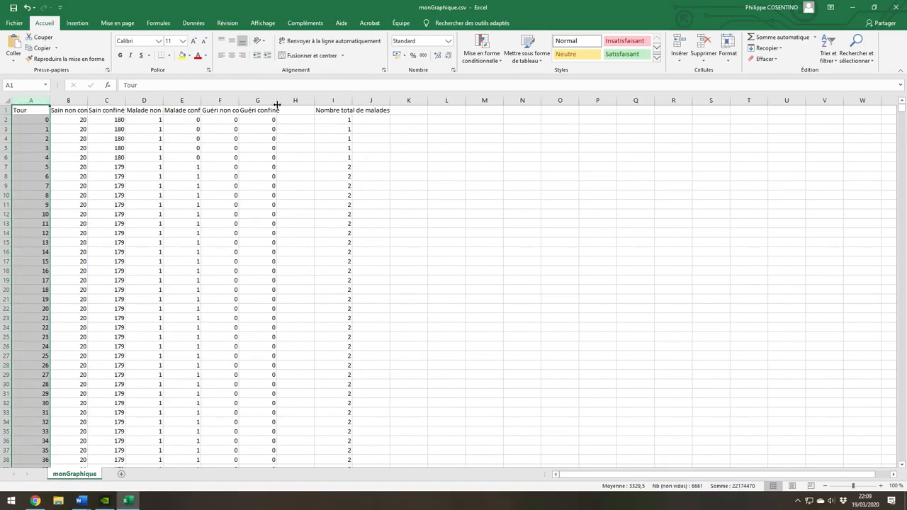
{"action": "left_click", "coordinate": [327, 101], "text": "ctrl"}
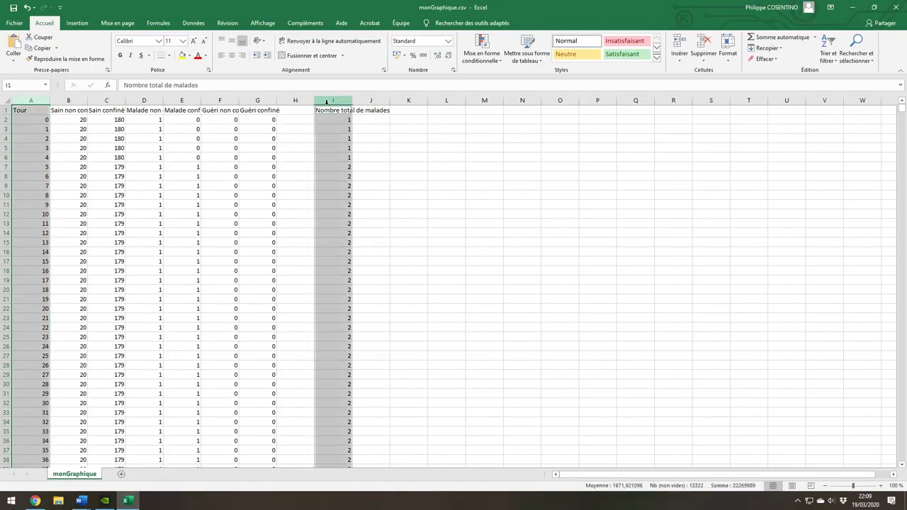
{"action": "left_click", "coordinate": [86, 22]}
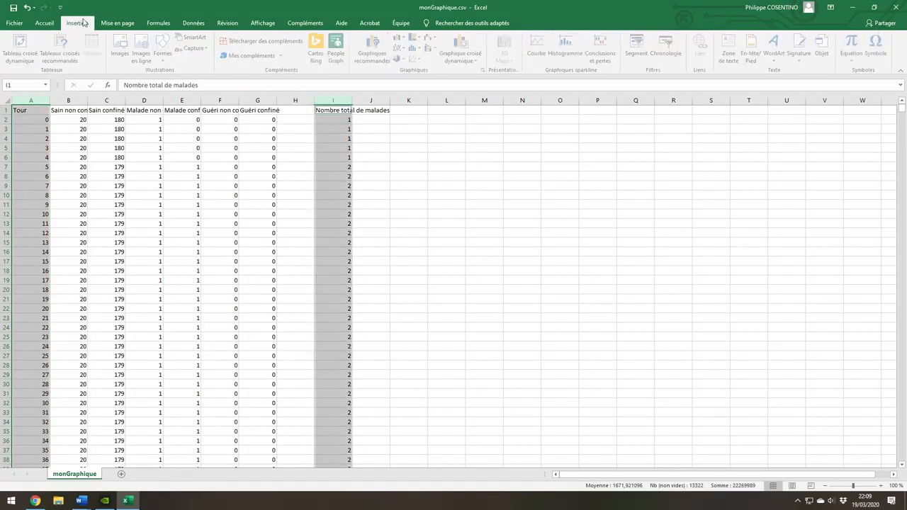
{"action": "left_click", "coordinate": [418, 60]}
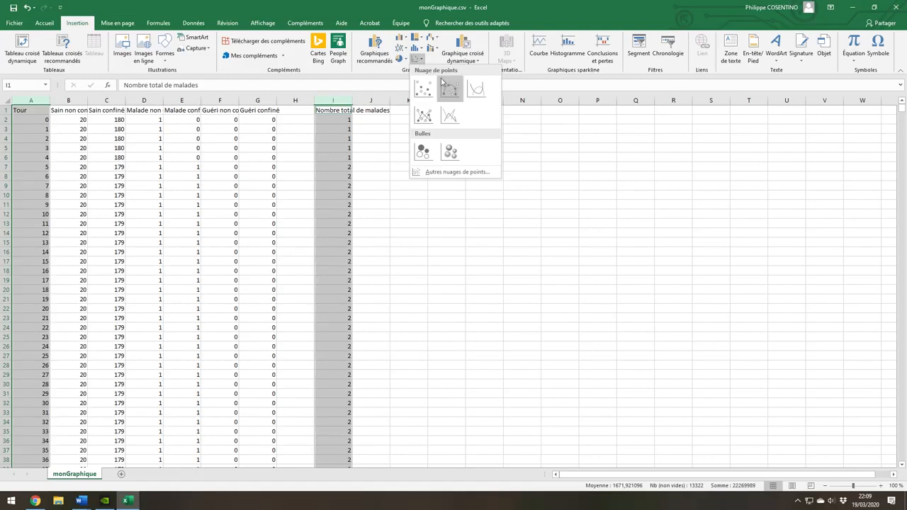
{"action": "left_click", "coordinate": [437, 86]}
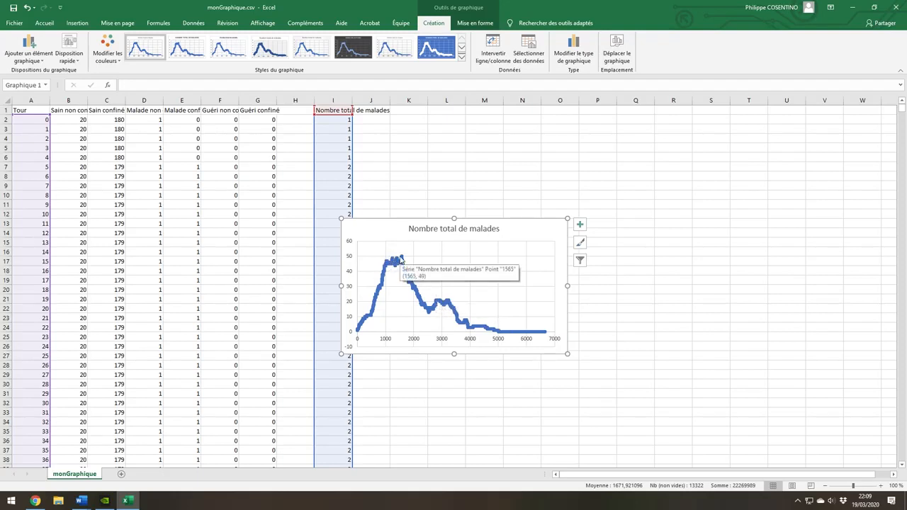
Step: Switch to the Word document, compare the sick-count curves for 90% and 50% of people confined, and return to the Édu'modèles simulation
{"action": "mouse_move", "coordinate": [87, 504]}
{"action": "left_click", "coordinate": [59, 473]}
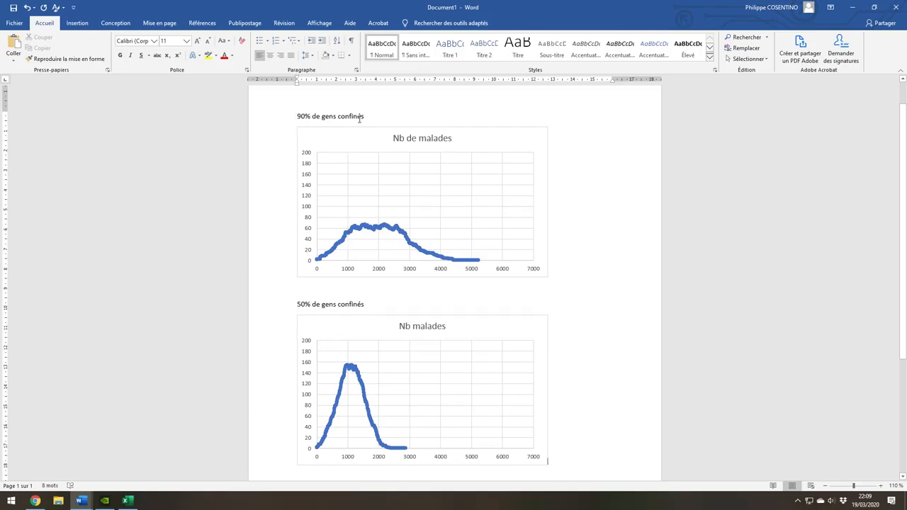
{"action": "left_click", "coordinate": [333, 304]}
{"action": "mouse_move", "coordinate": [395, 229]}
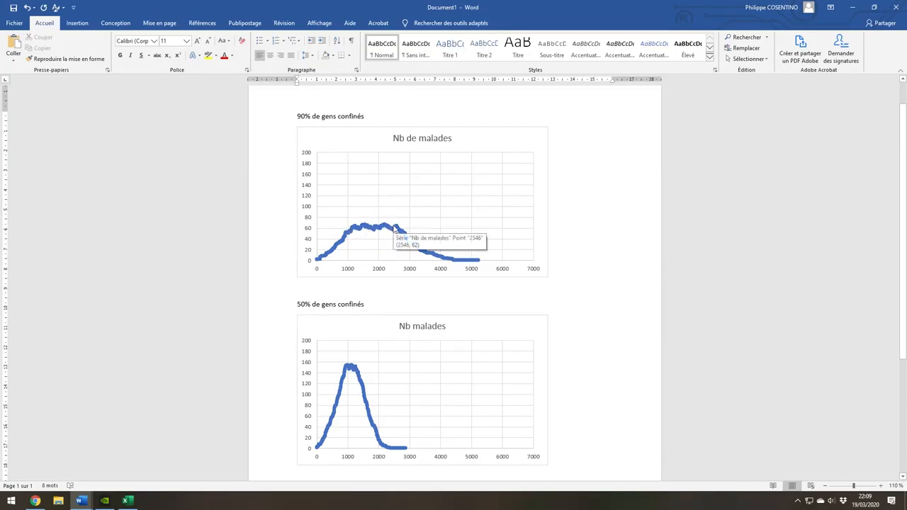
{"action": "scroll", "coordinate": [340, 269], "scroll_direction": "down", "scroll_amount": 1}
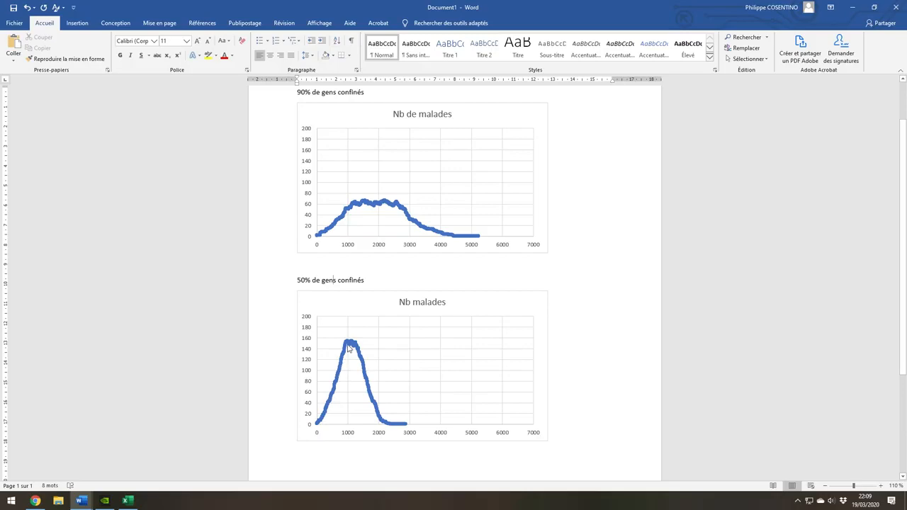
{"action": "mouse_move", "coordinate": [353, 343]}
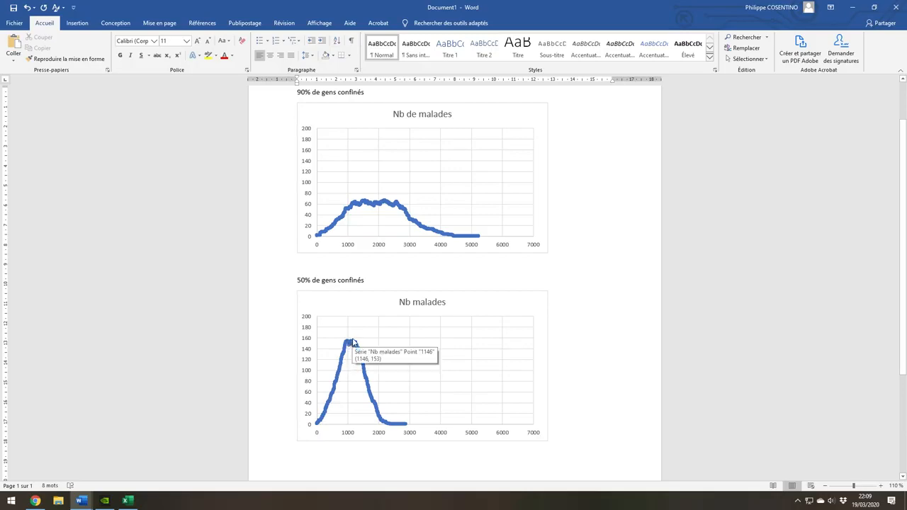
{"action": "key", "text": "alt+Tab"}
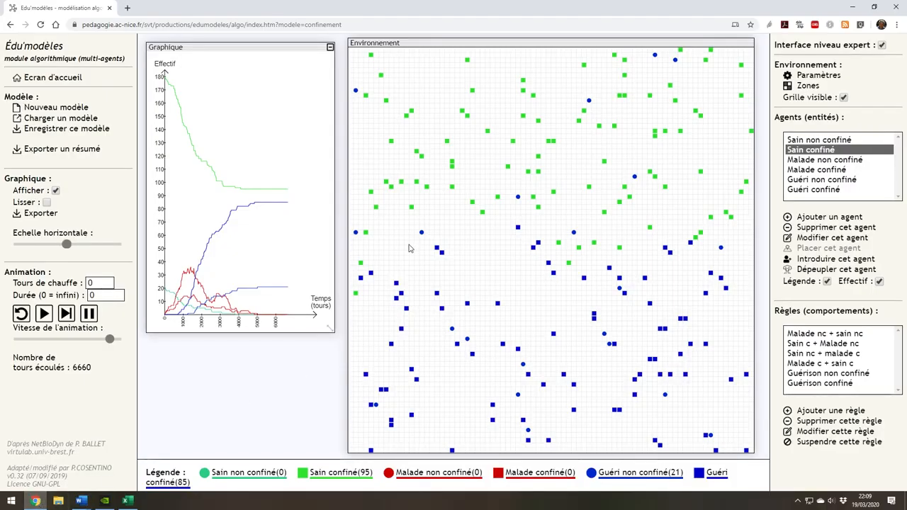